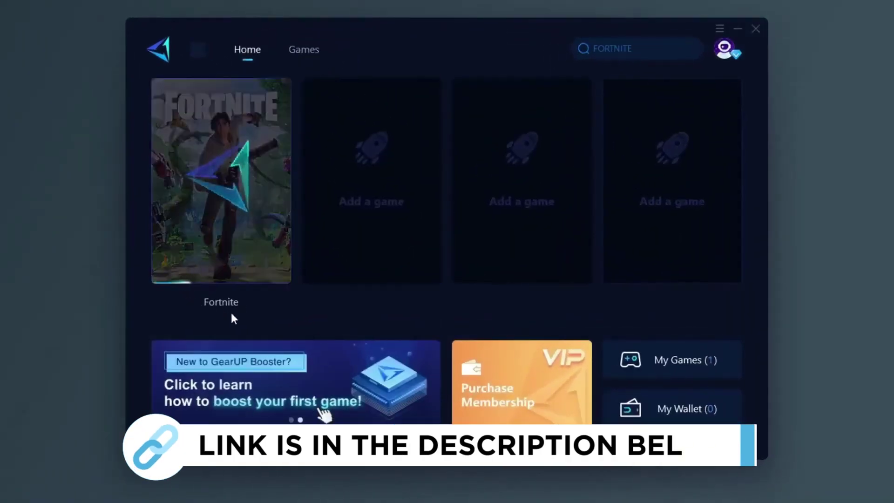
Start the Fortnite boost, then open the gearupbooster.com download page from the video description.
left_click(216, 309)
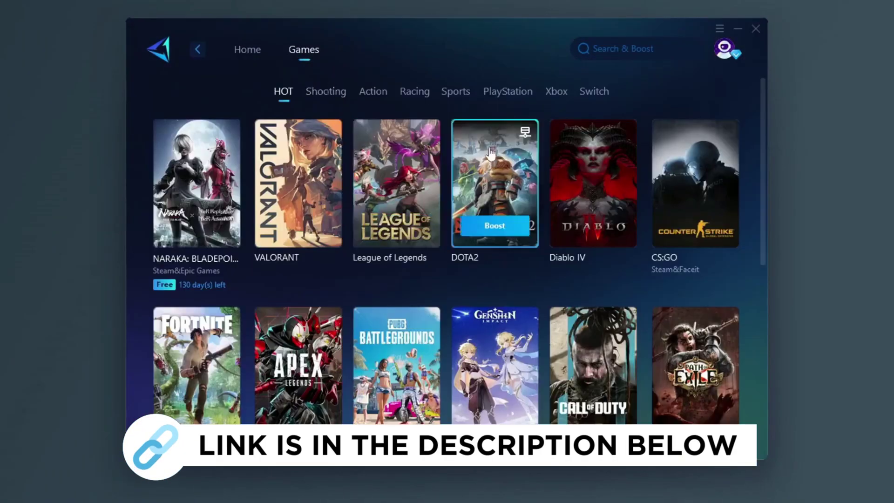
scroll(493, 177, "down", 2)
scroll(431, 191, "down", 3)
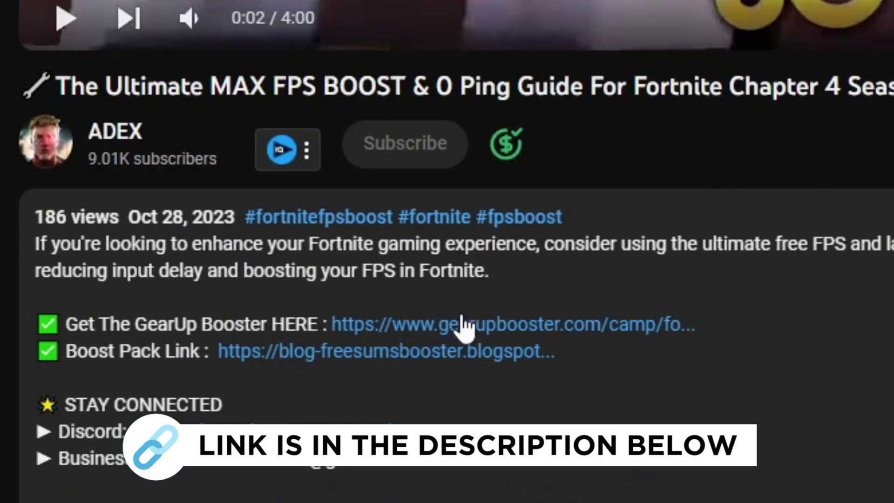
left_click(462, 324)
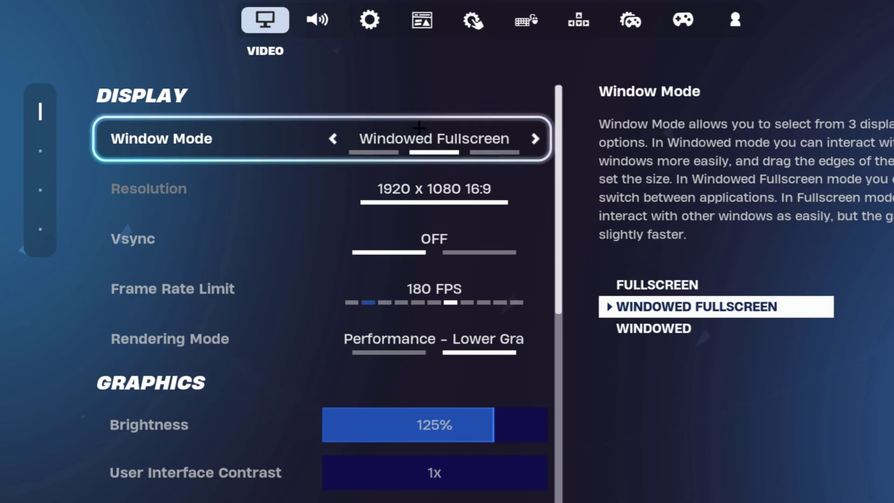
Confirm Windowed Fullscreen at 1920 x 1080 and lower Frame Rate Limit from 180 to 144 FPS.
left_click(333, 138)
left_click(534, 189)
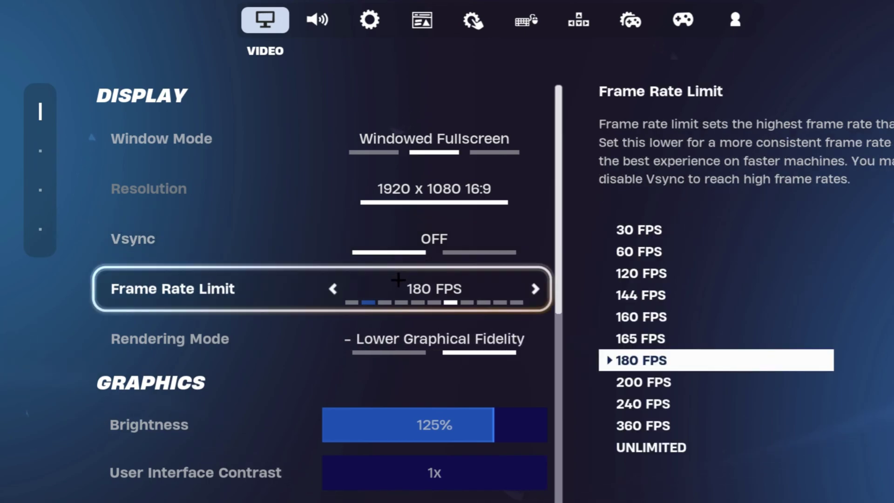
left_click(333, 289)
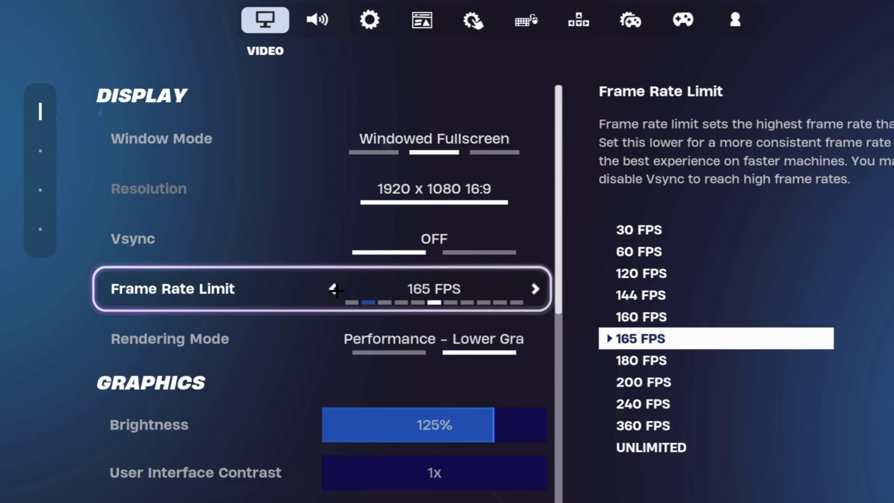
left_click(334, 289)
left_click(333, 288)
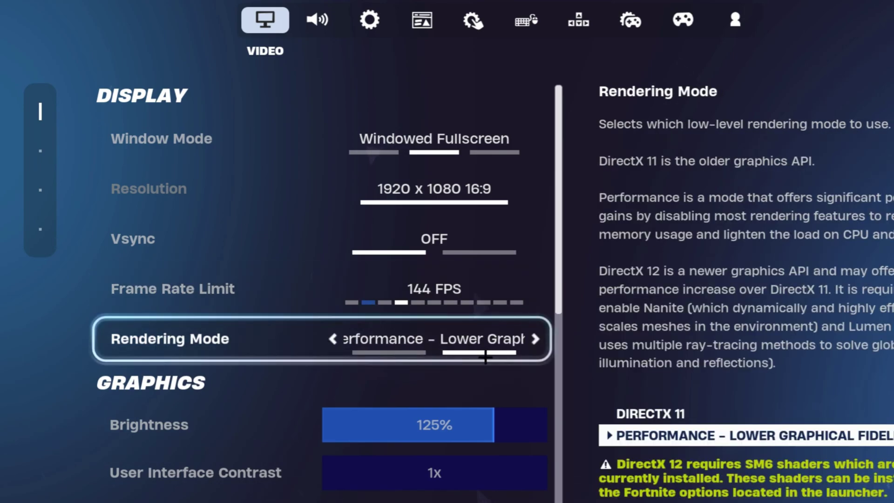
Lower 3D Resolution to 90% and raise View Distance through Medium to Far.
scroll(559, 299, "down", 1)
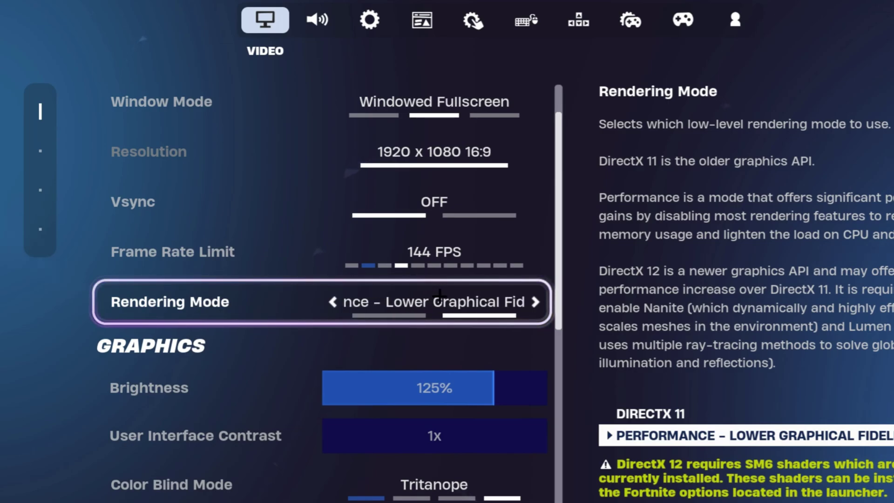
scroll(440, 295, "down", 4)
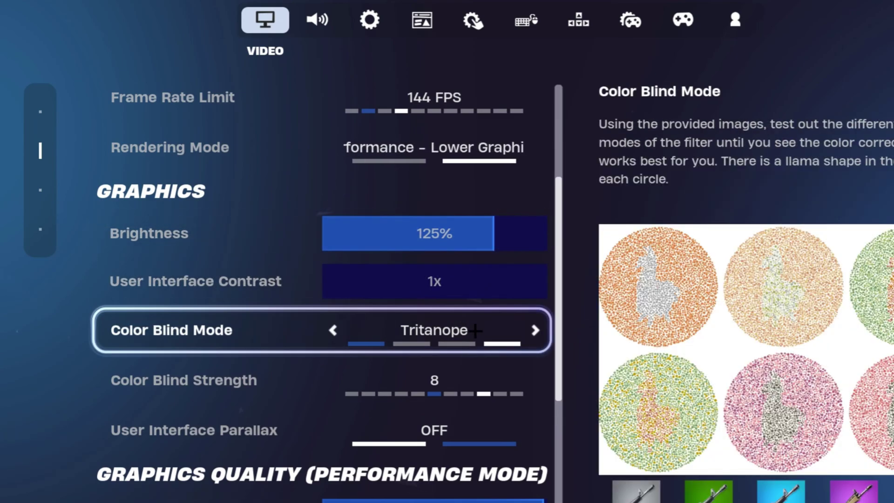
left_click_drag(562, 347, 559, 429)
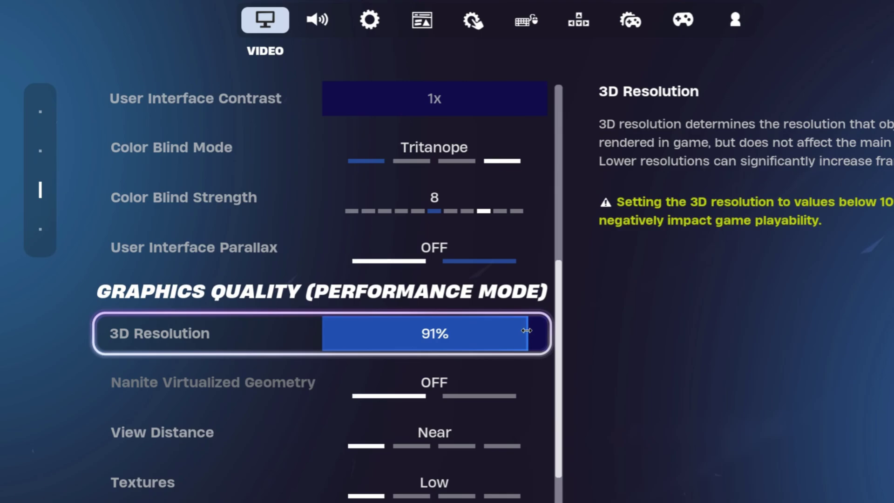
left_click(524, 330)
scroll(450, 285, "down", 3)
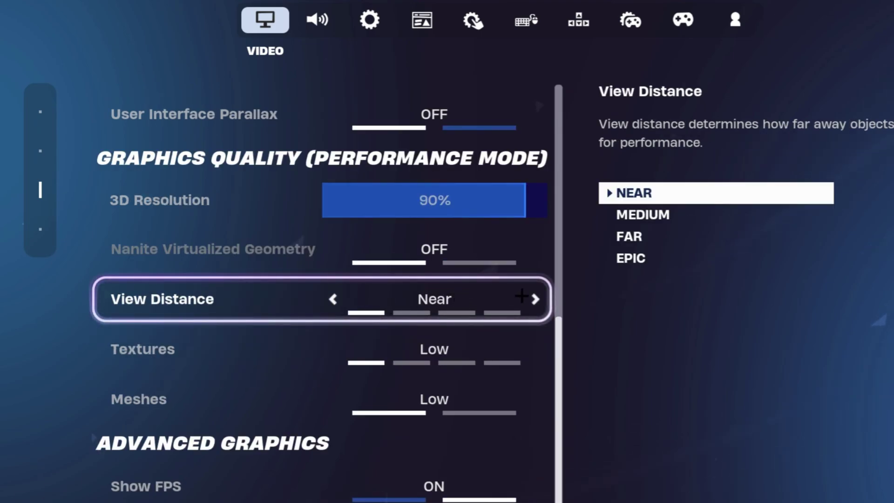
left_click(535, 299)
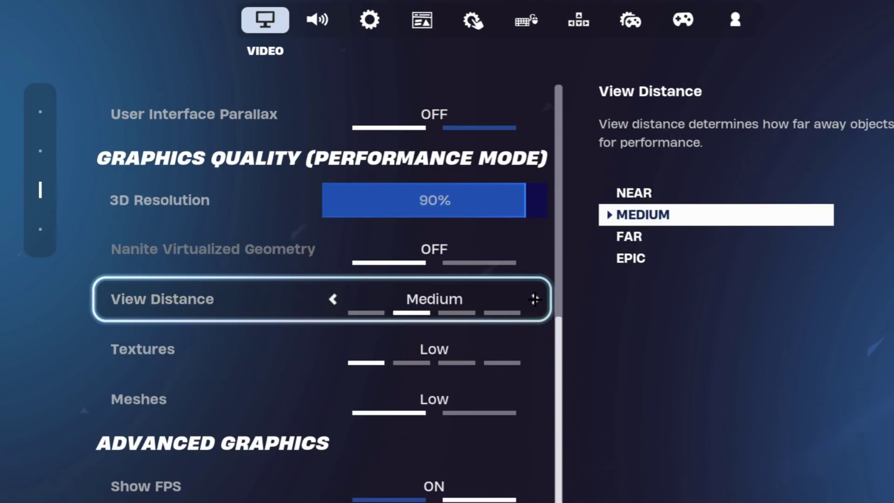
left_click(534, 299)
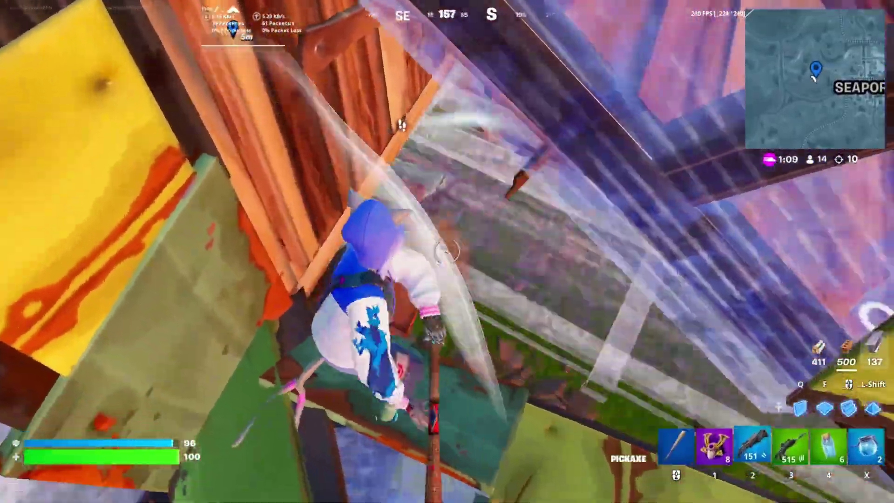
Shoot the opponent with the shotgun, then cast a Void Tear and teleport into Seaport City.
key("1")
left_click(447, 252)
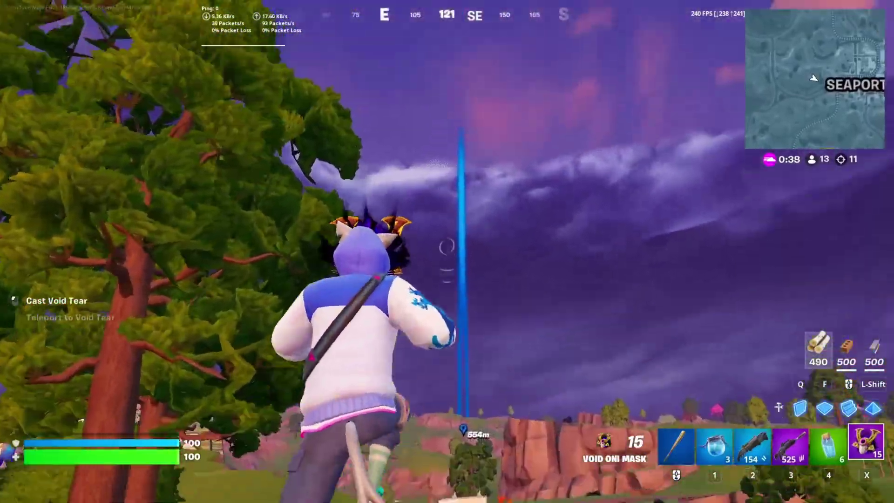
left_click(447, 246)
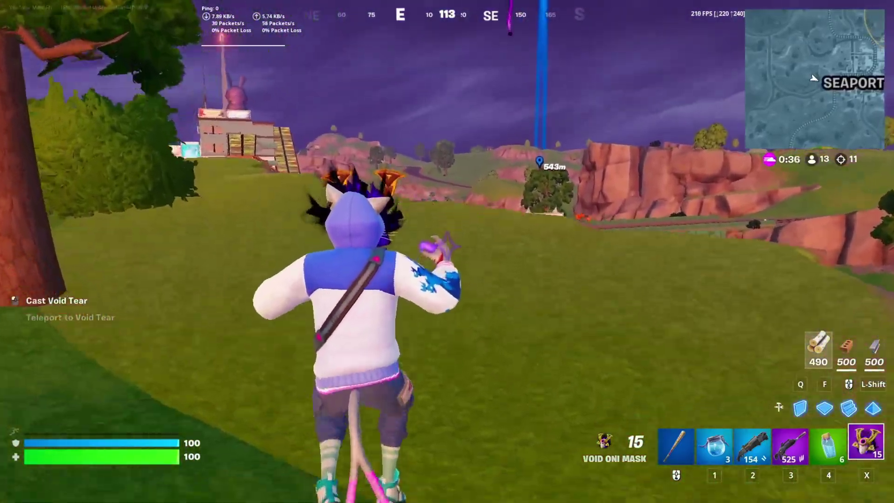
left_click(446, 245)
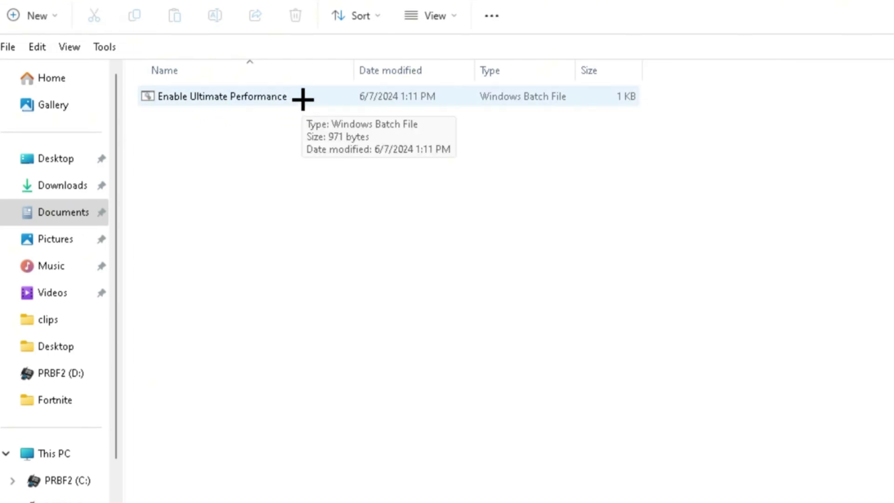
Run Enable Ultimate Performance.bat past the security warning to enable the Ultimate Performance plan.
double_click(303, 99)
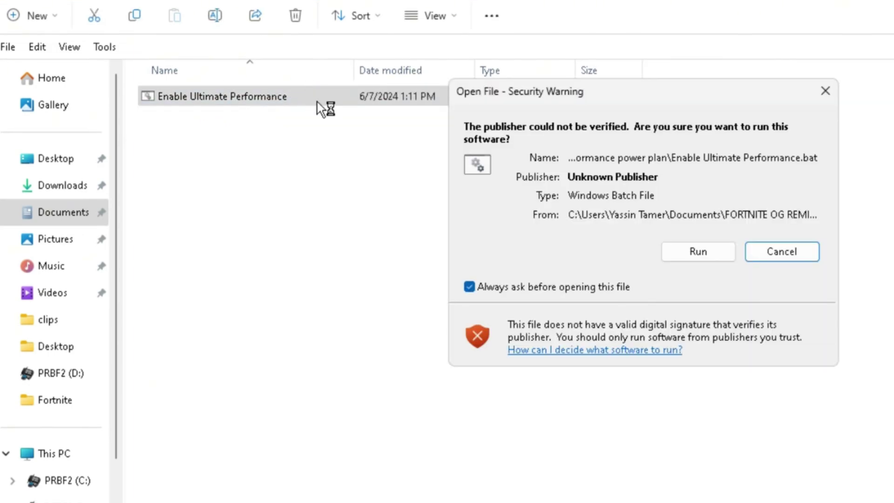
left_click(699, 252)
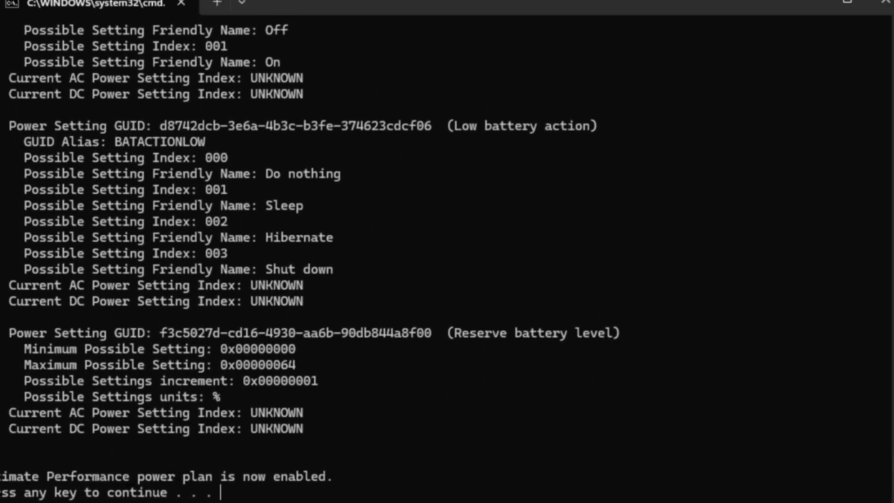
left_click_drag(125, 474, 221, 475)
left_click(255, 474)
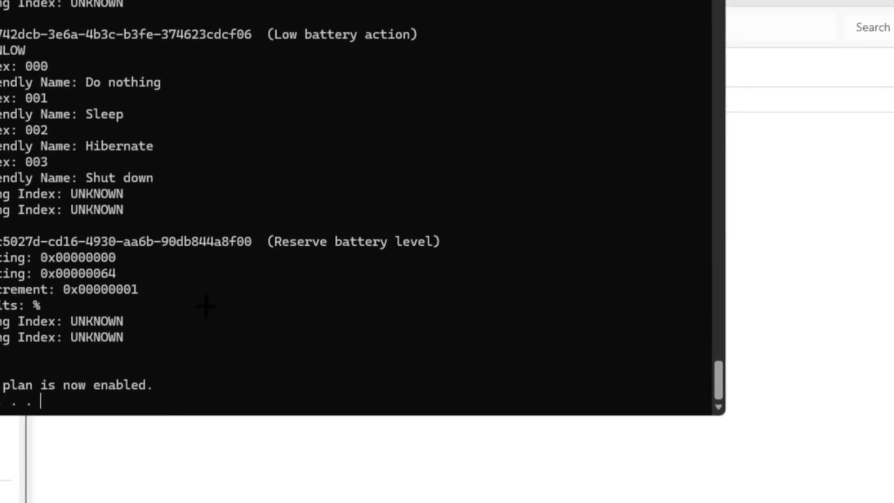
Close the finished console, search Windows for 'power' and go to the Power Options page.
key("Return")
key("super+s")
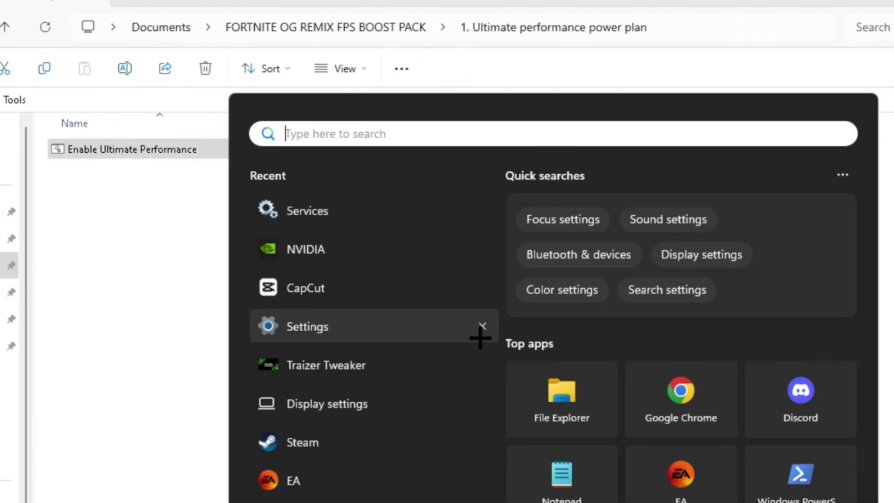
type("power")
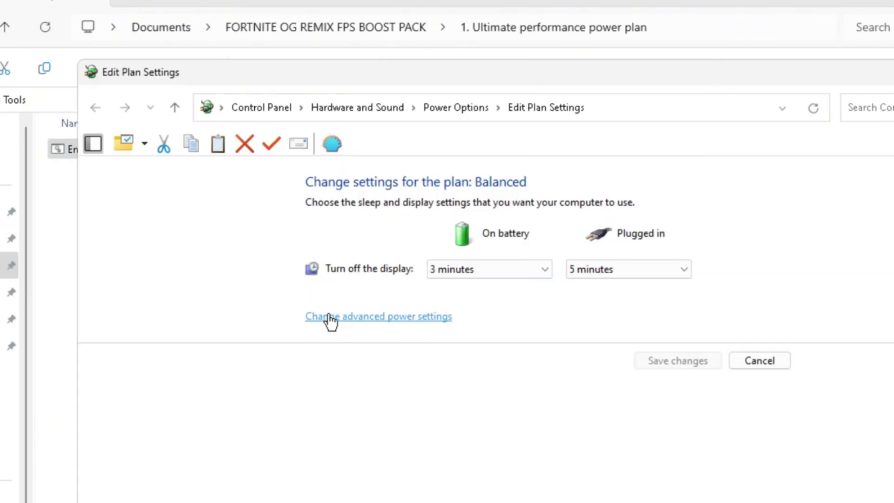
left_click(449, 103)
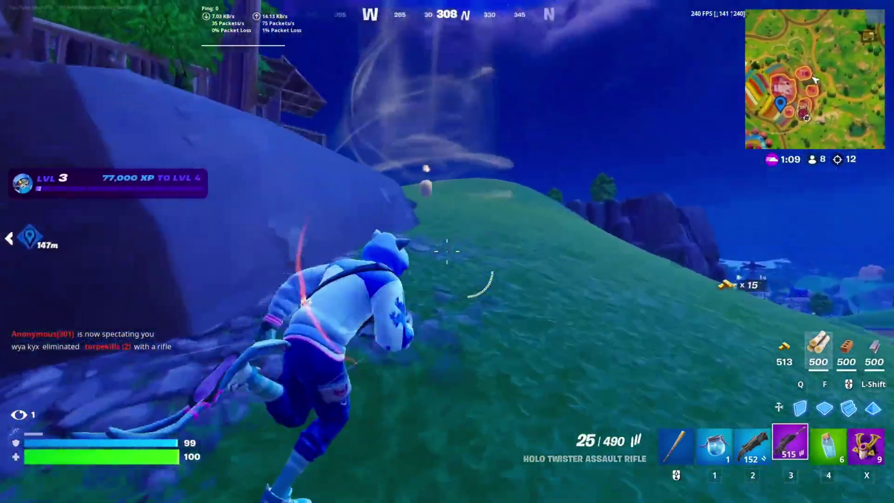
Set the NVIDIA GeForce RTX 3070's interrupt priority to High in the MSI mode utility.
key("2")
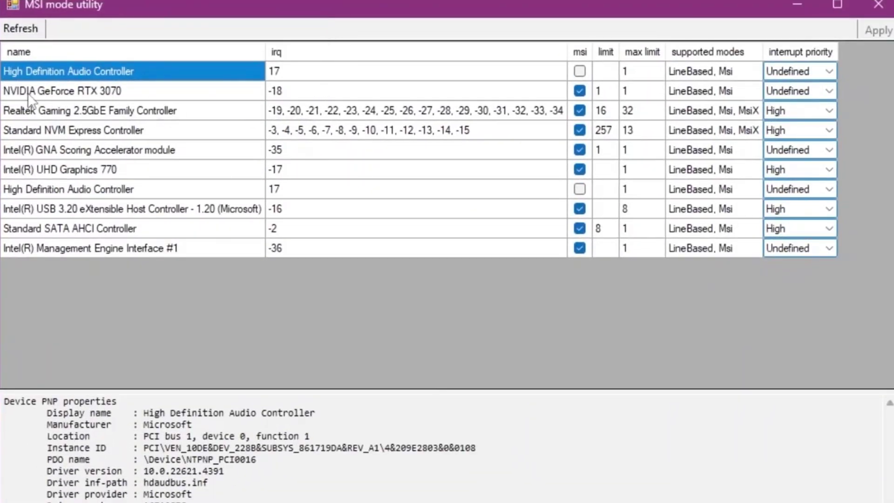
left_click(48, 92)
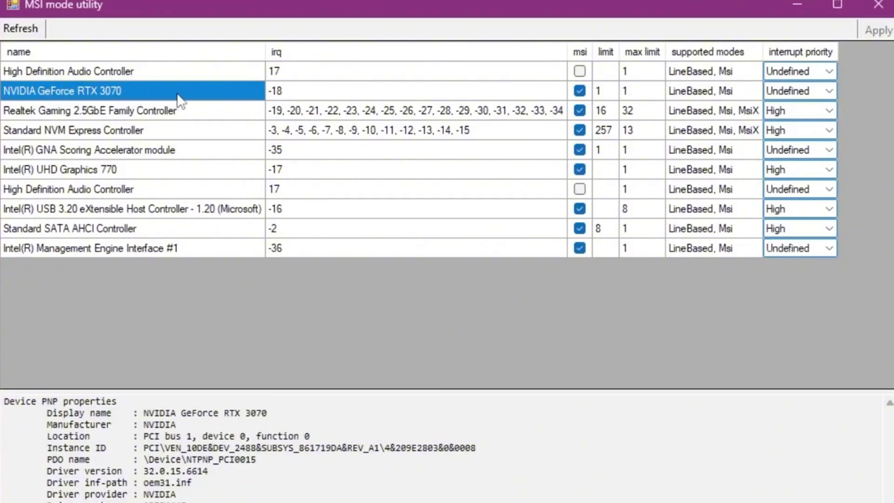
left_click(829, 90)
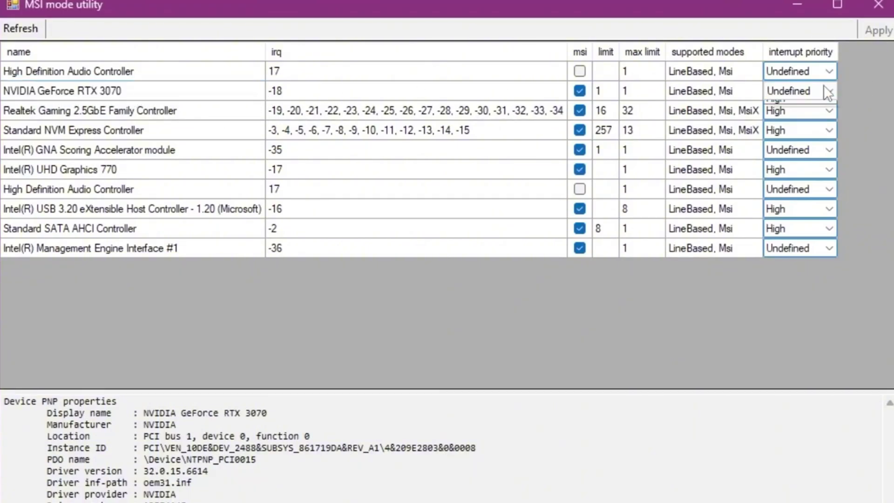
left_click(783, 142)
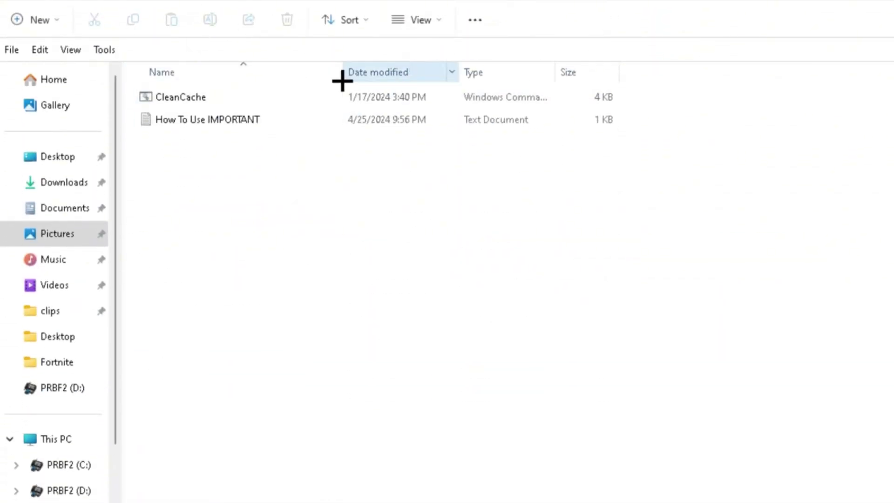
Run CleanCache as administrator and choose option 8 to clear Delivery Optimization files.
right_click(259, 94)
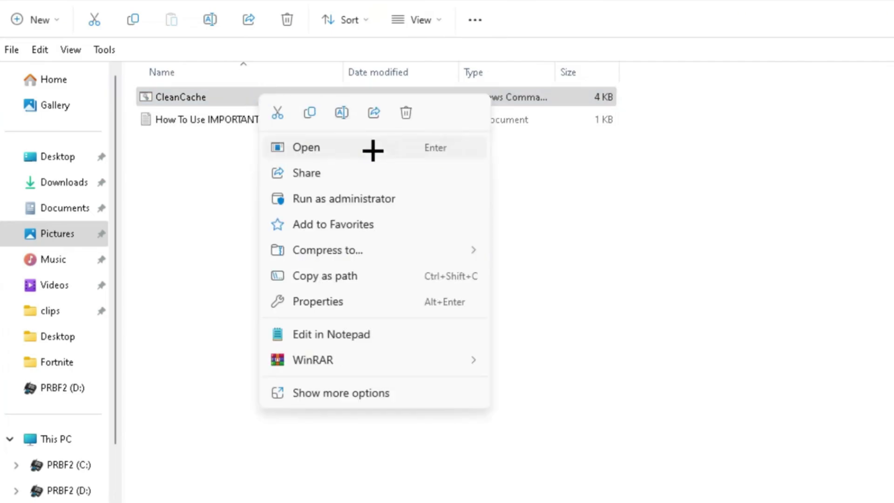
left_click(370, 197)
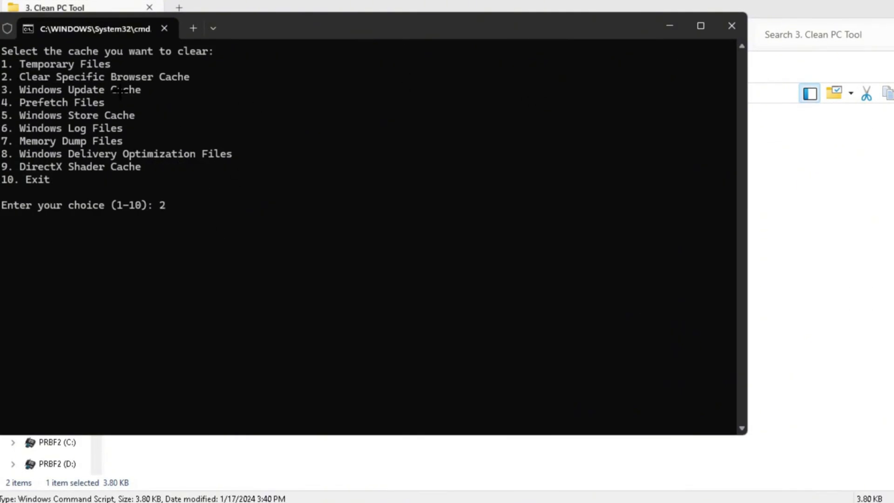
key("BackSpace")
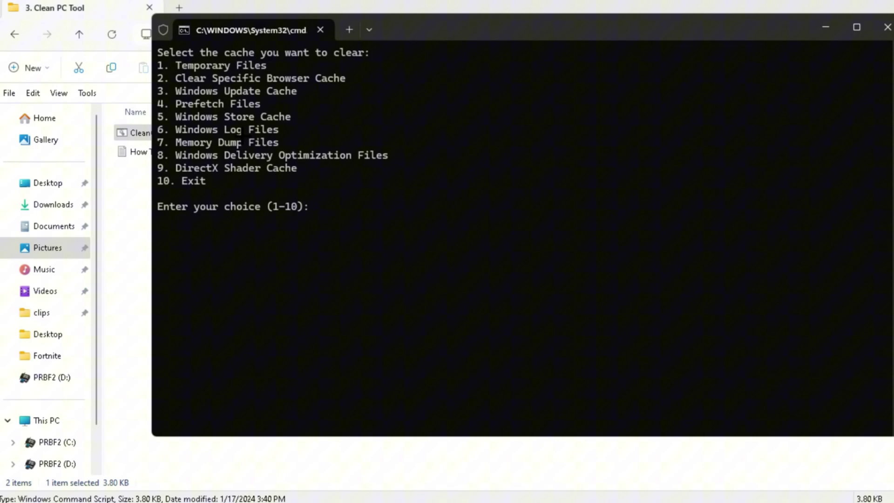
type("8")
key("Return")
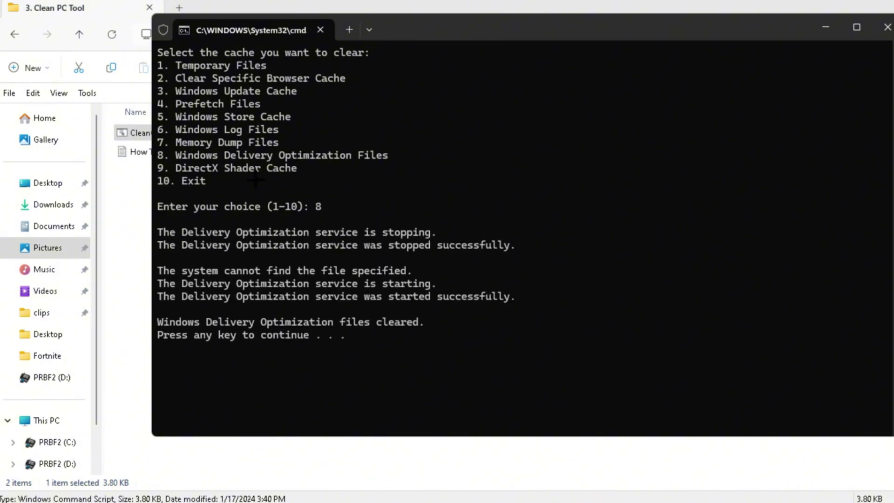
key("Return")
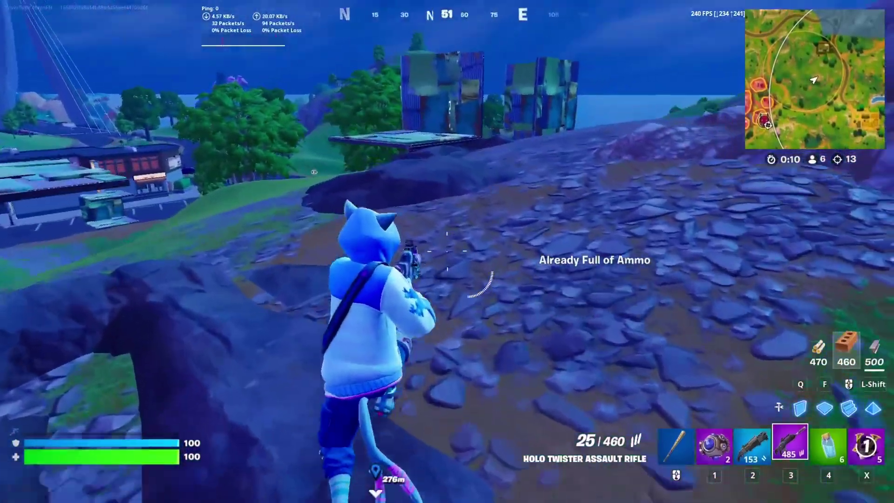
Build brick cover, finish the opponent with the assault rifle, and collect the dropped loot and ammo.
key("q")
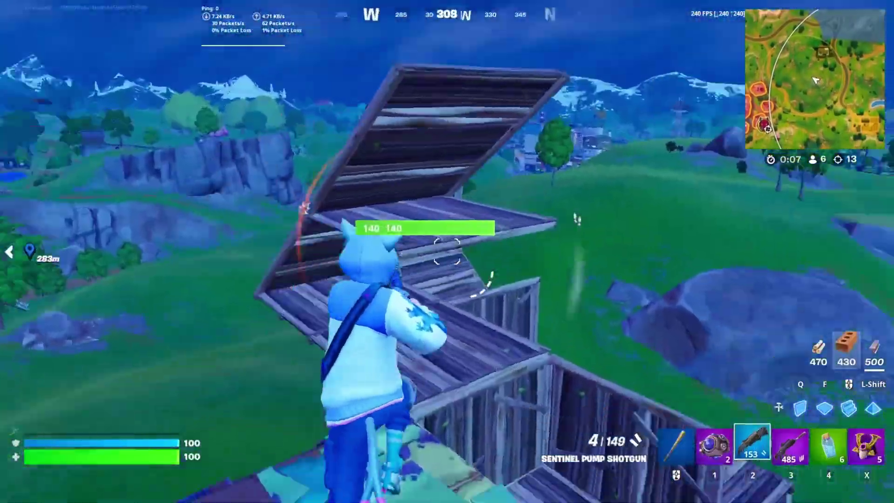
key("q")
key("2")
key("3")
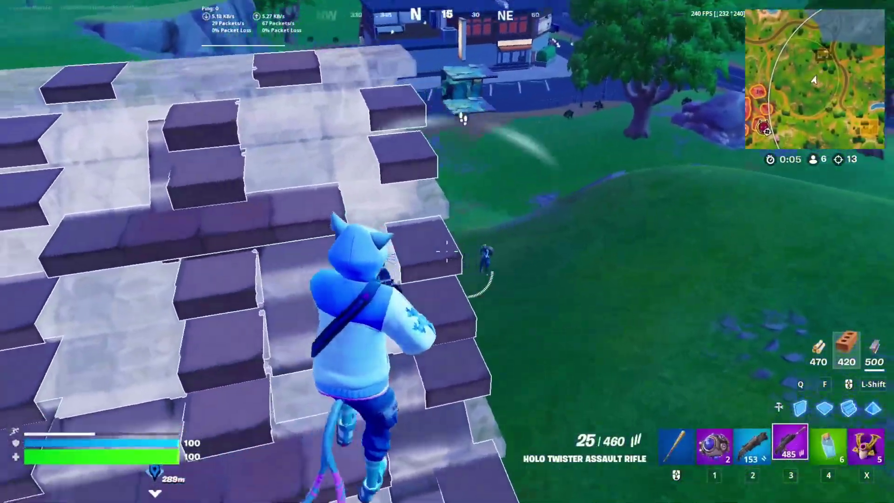
key("2")
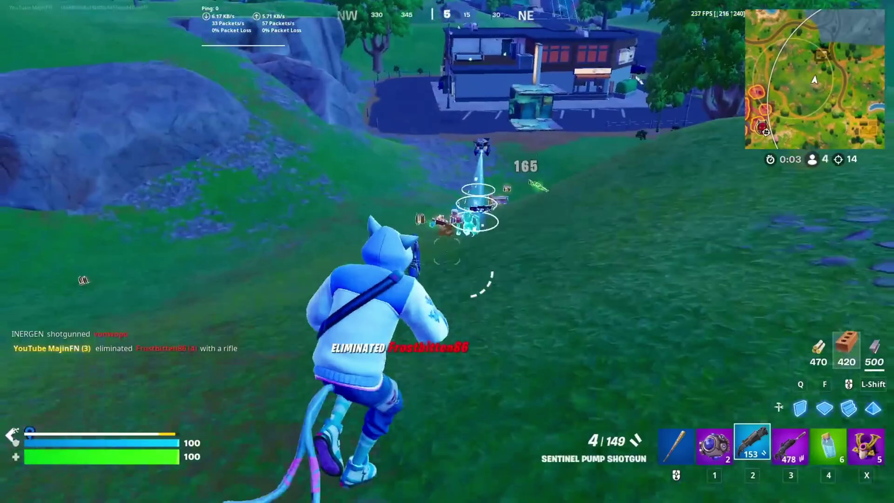
key("3")
key("r")
key("w")
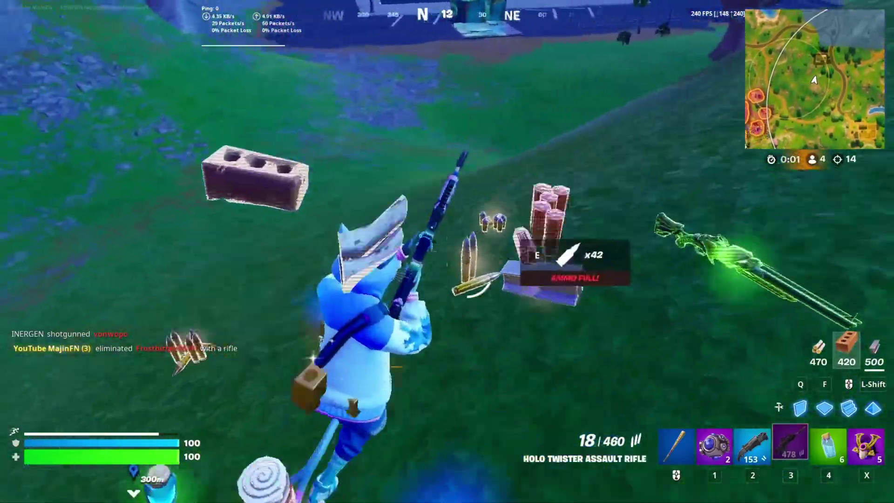
key("w")
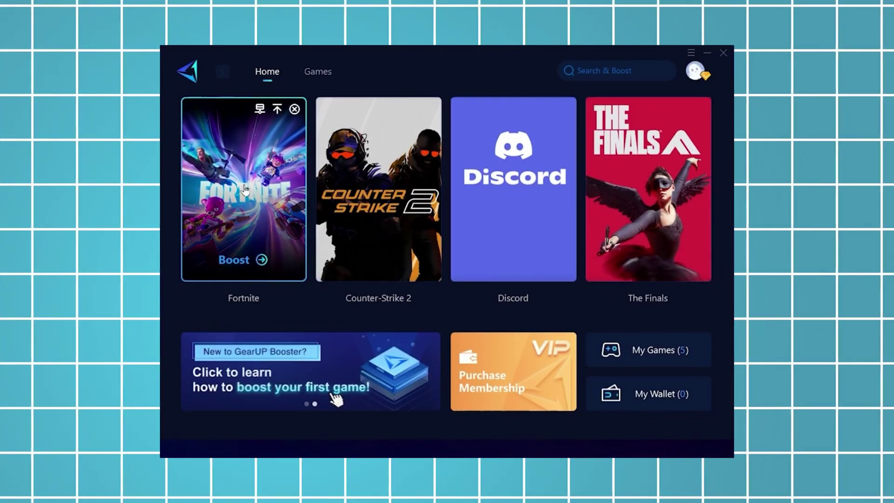
Boost Fortnite from its card on GearUP Booster's Home tab.
left_click(235, 263)
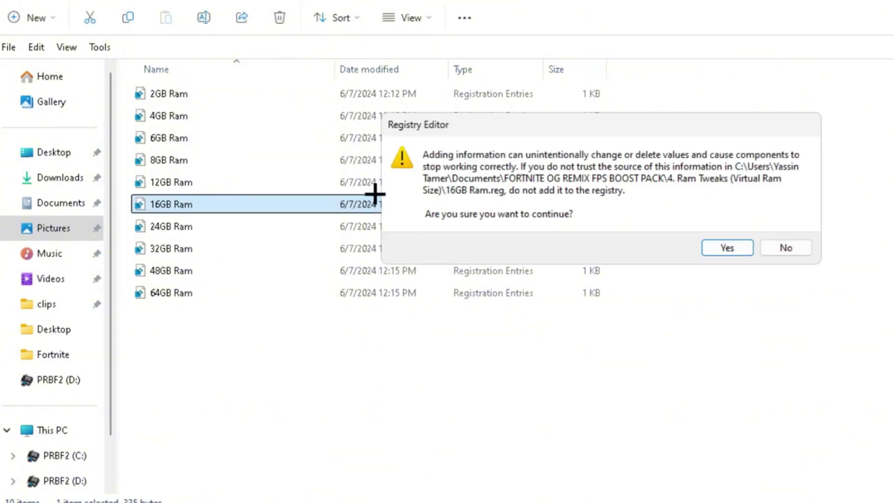
Approve merging 16GB Ram.reg into the registry and close the success message.
left_click(728, 248)
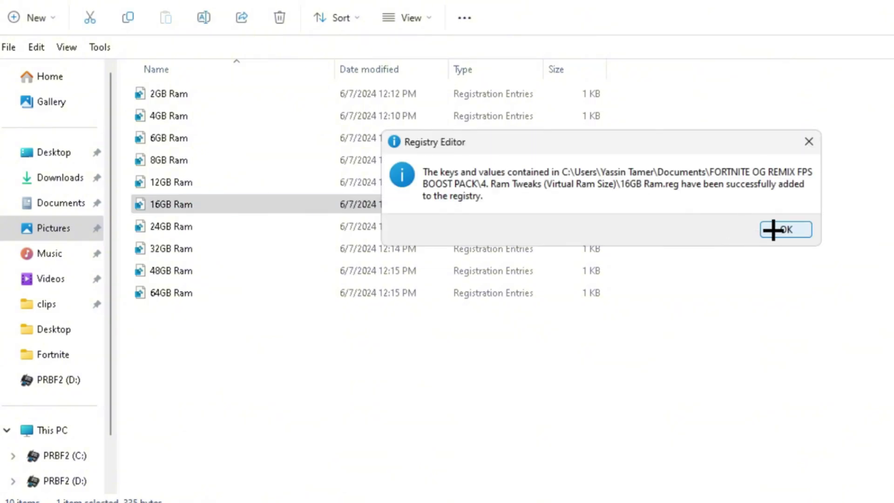
left_click(778, 229)
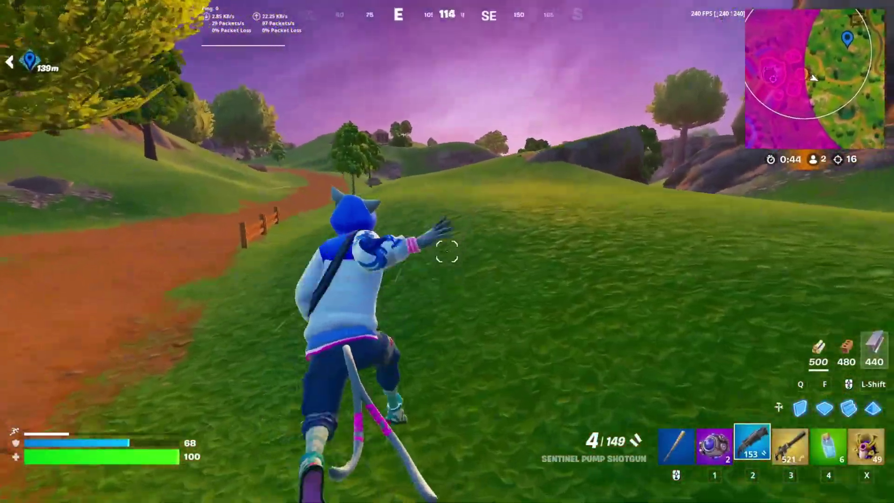
Switch from the shotgun to the weapon in slot 3.
key("3")
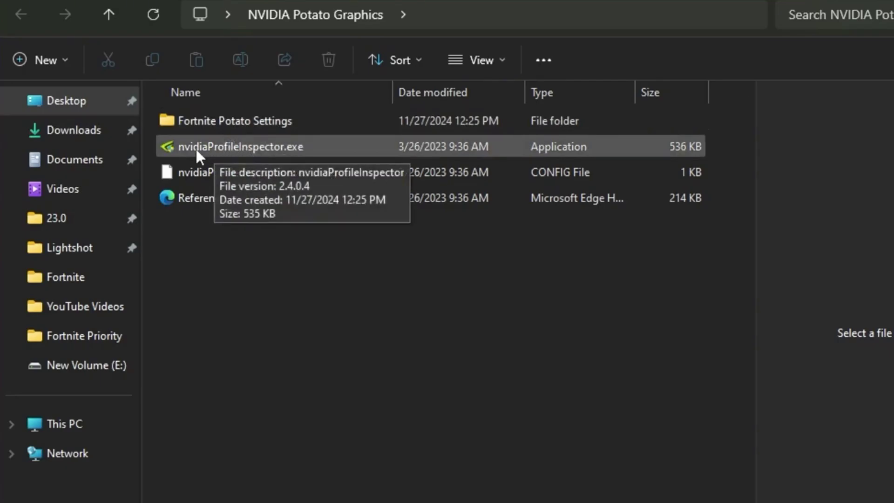
Launch nvidiaProfileInspector.exe as administrator and select the Fortnite game profile.
double_click(258, 144)
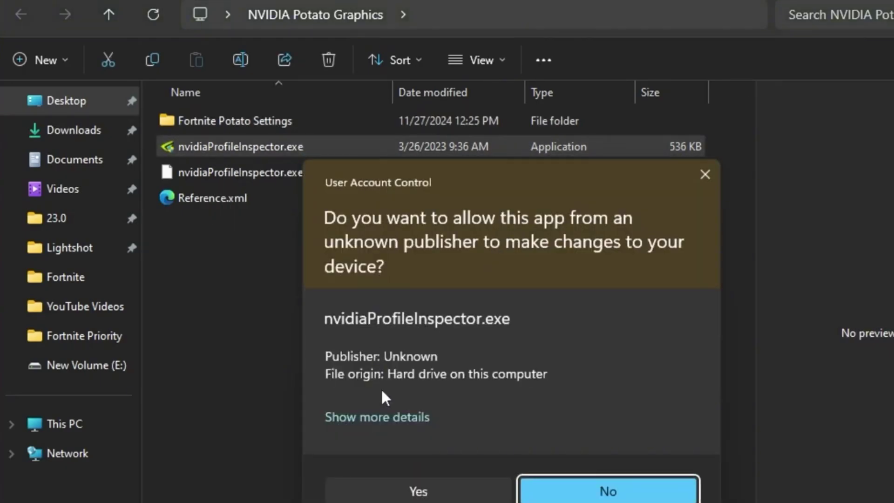
left_click(425, 492)
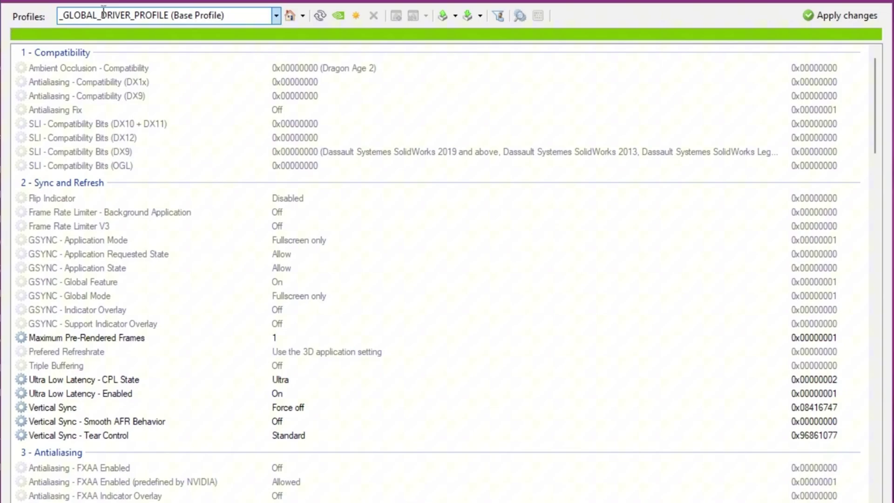
type("fort")
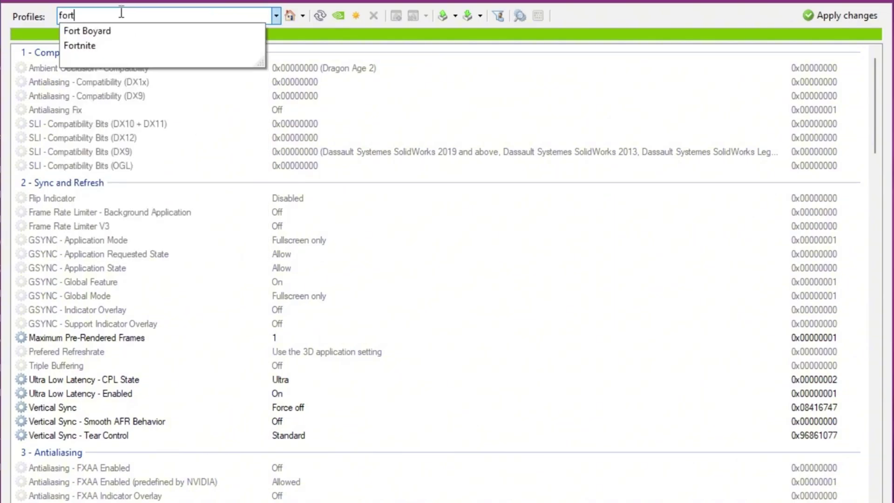
left_click(99, 47)
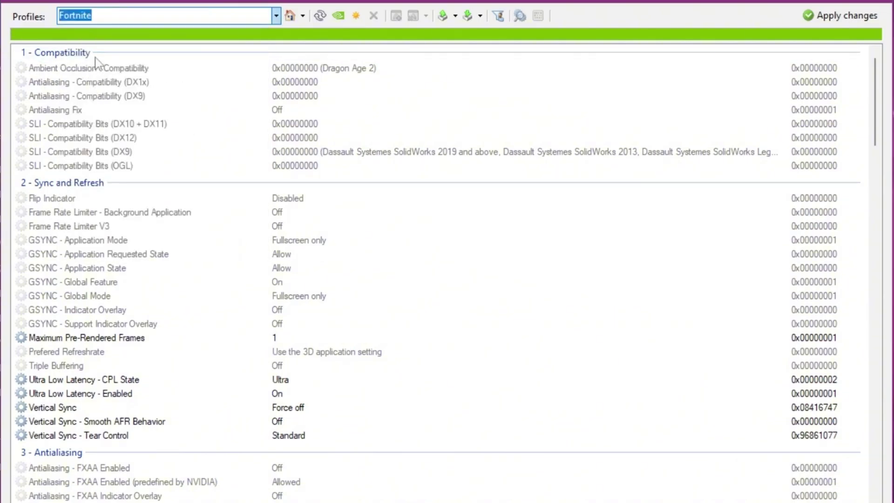
Import Fortnite.nip into the Fortnite profile and acknowledge the success message.
left_click(466, 18)
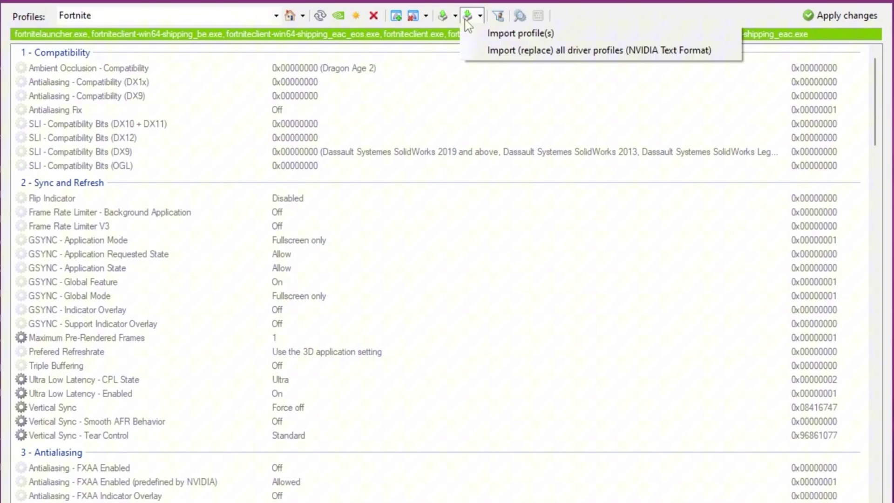
left_click(498, 33)
left_click(202, 127)
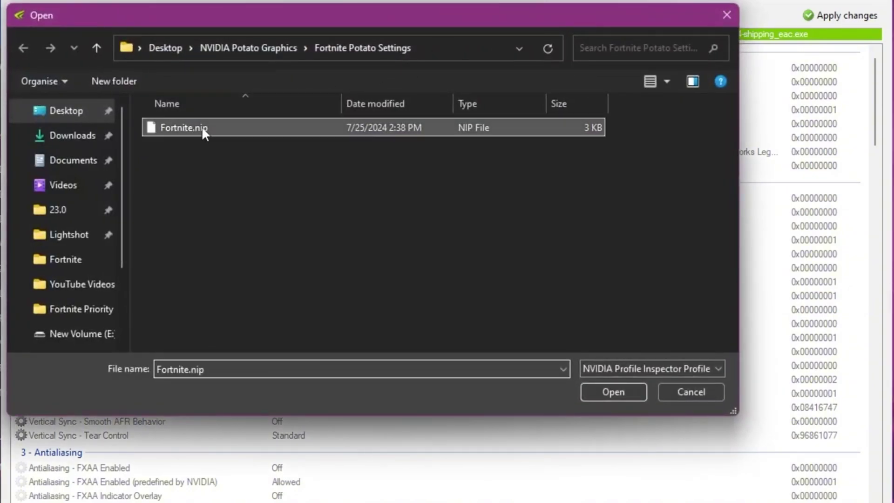
left_click(612, 391)
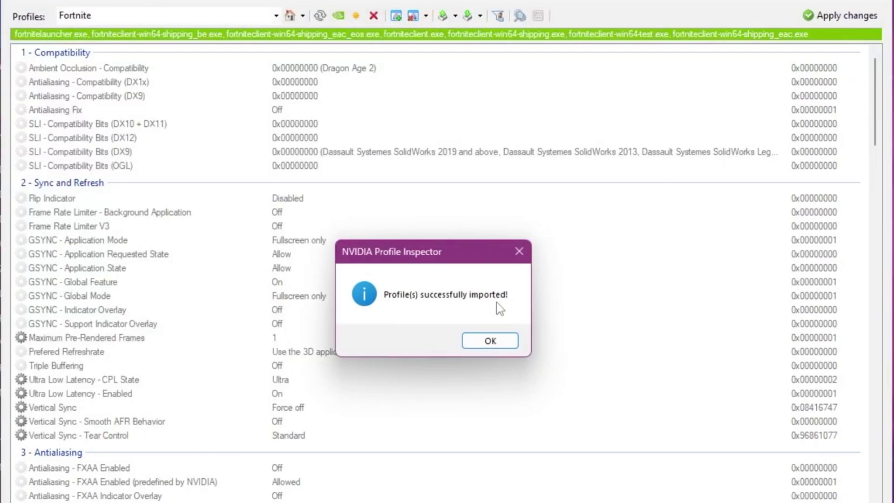
left_click(494, 347)
Review the imported Fortnite profile settings and apply the changes to the driver.
scroll(631, 375, "down", 7)
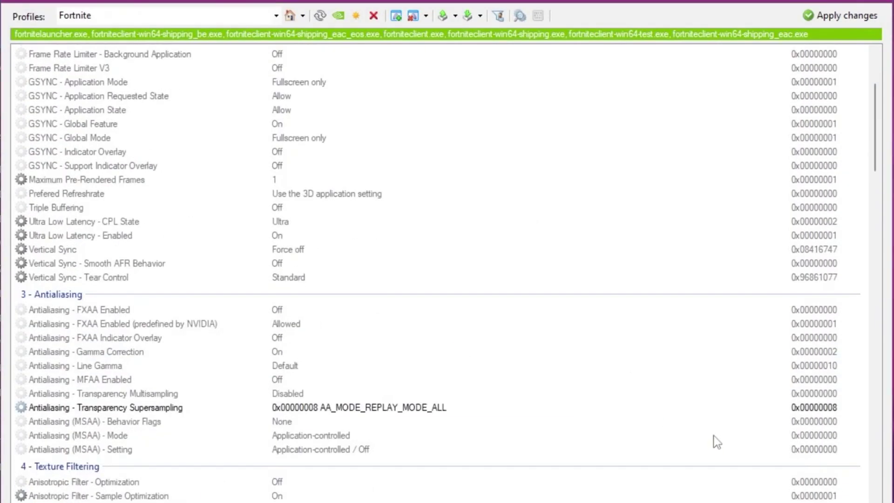
scroll(200, 393, "down", 4)
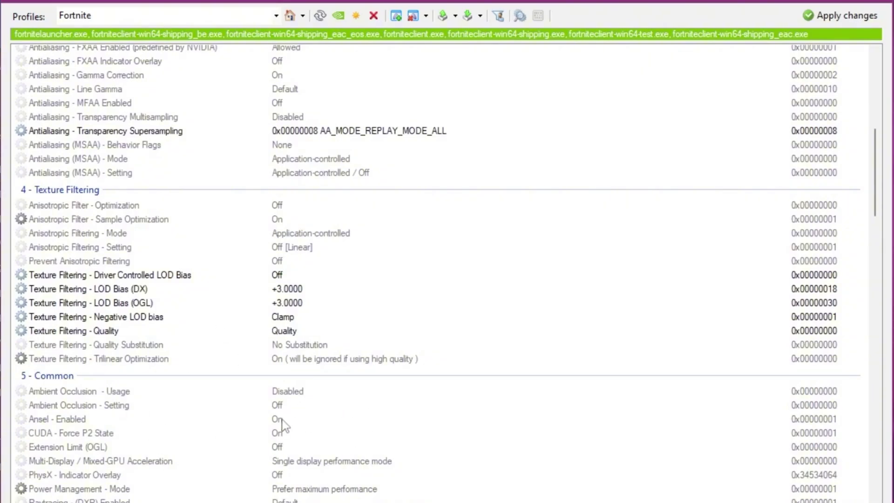
scroll(282, 424, "up", 1)
left_click(819, 18)
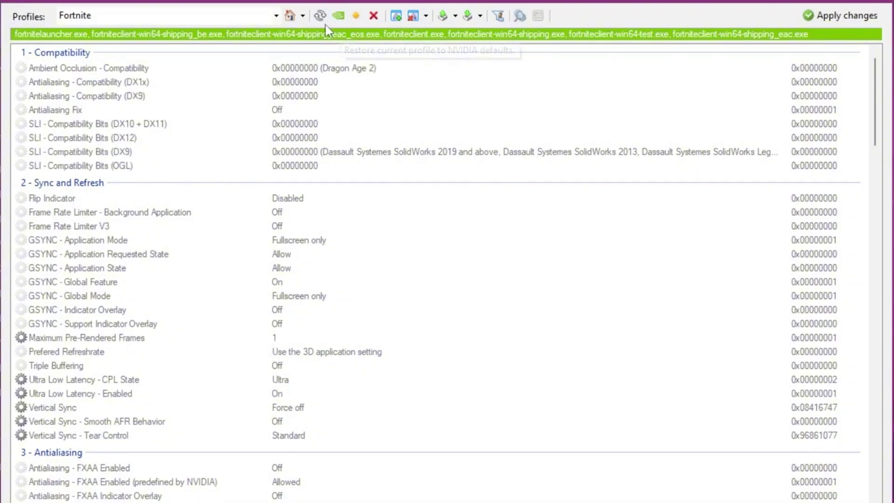
scroll(284, 330, "down", 6)
scroll(282, 330, "down", 4)
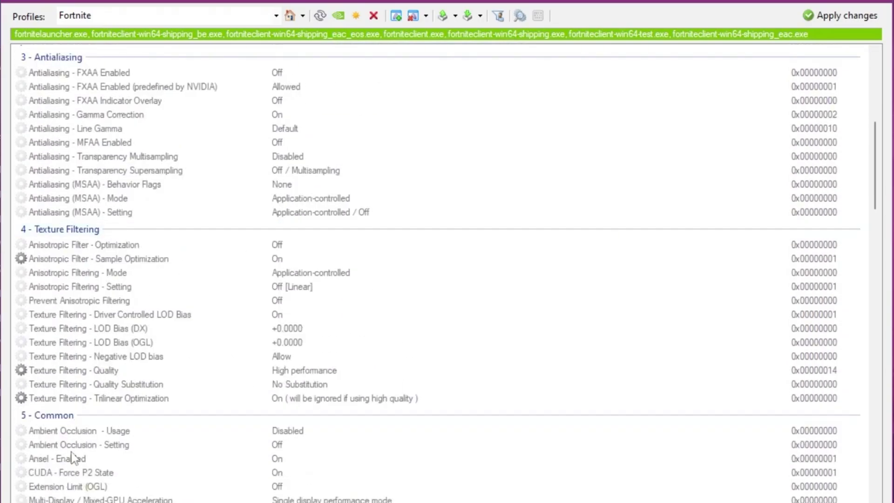
left_click(840, 16)
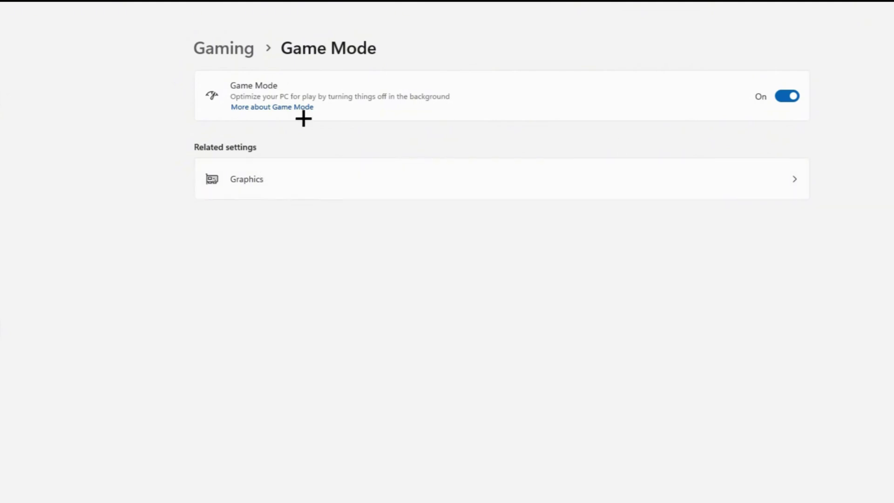
Check GPU scheduling under default graphics settings, then browse to add a desktop app.
left_click(262, 172)
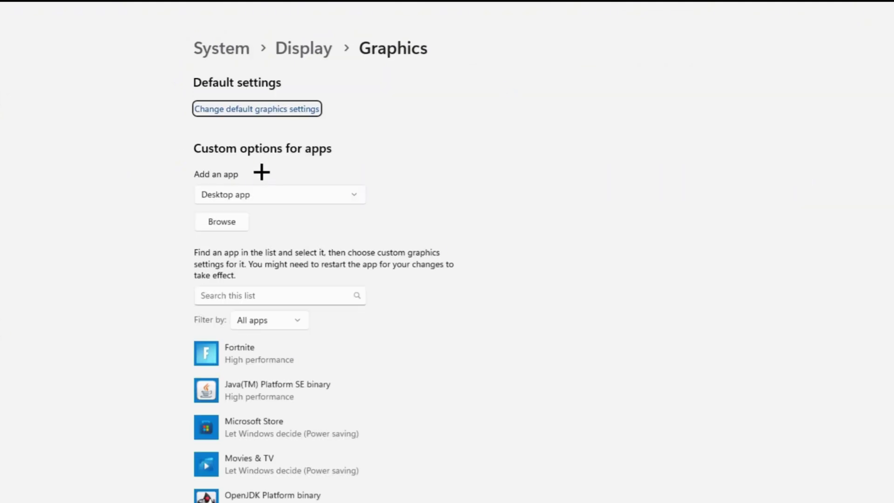
left_click(254, 107)
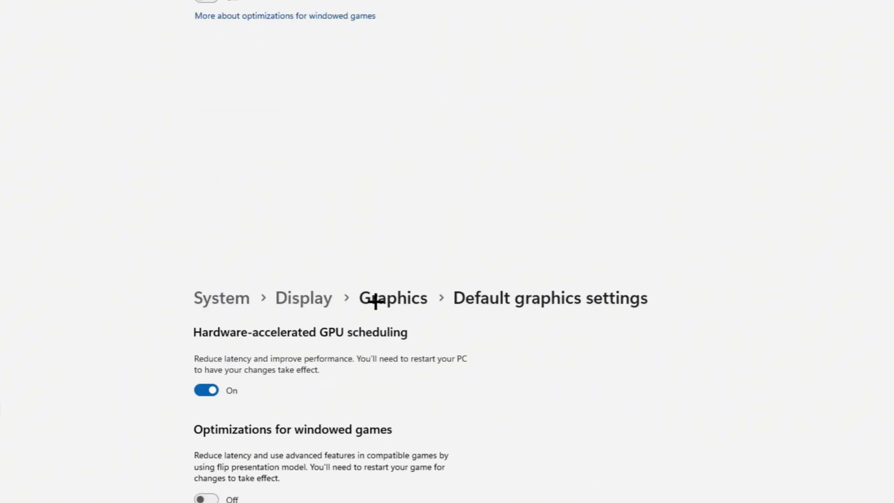
left_click(393, 47)
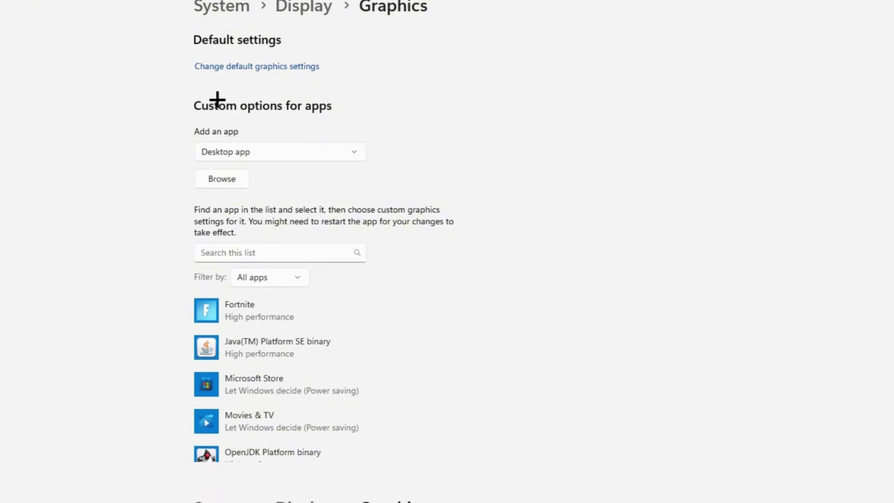
left_click(230, 217)
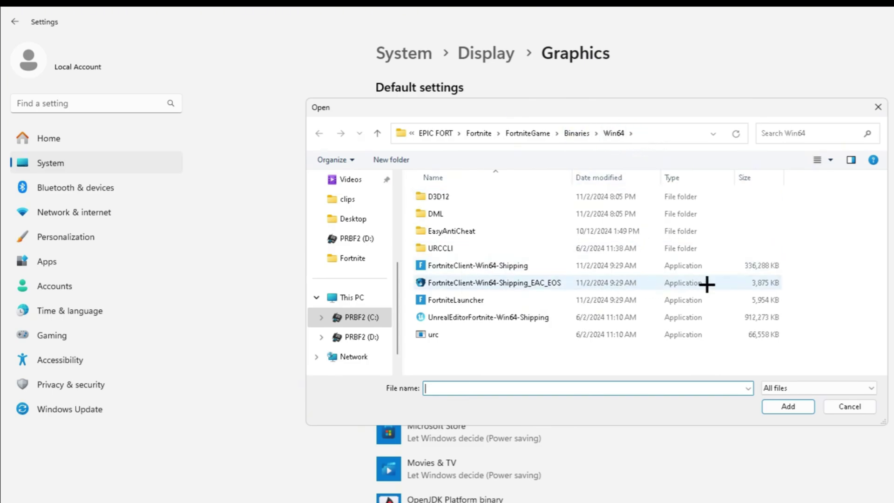
Add FortniteClient-Win64-Shipping.exe as a desktop app and open its graphics preference options.
double_click(539, 265)
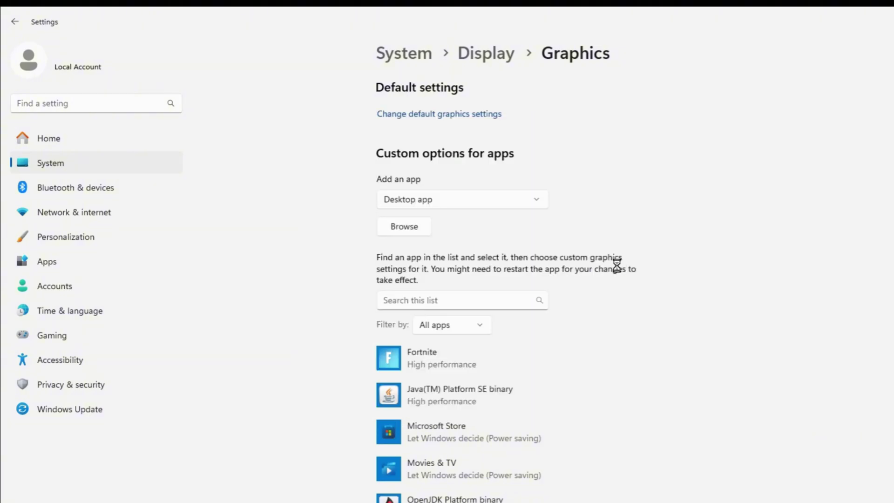
left_click(496, 378)
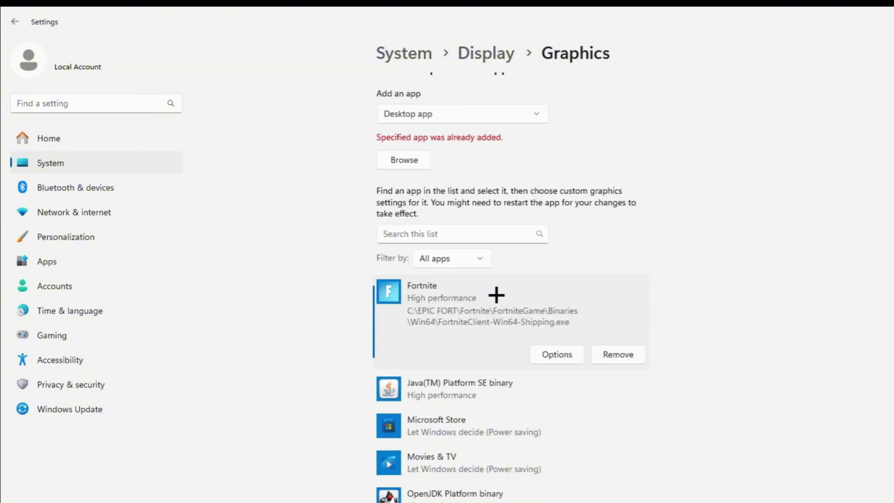
left_click(570, 355)
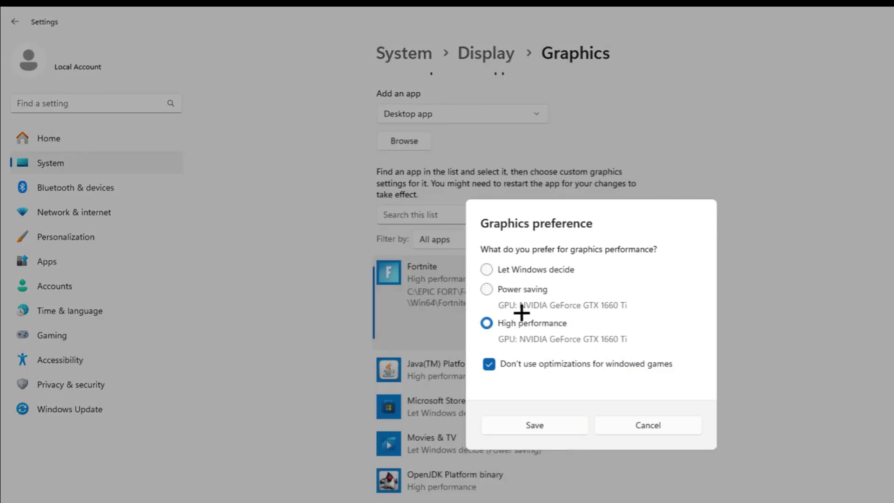